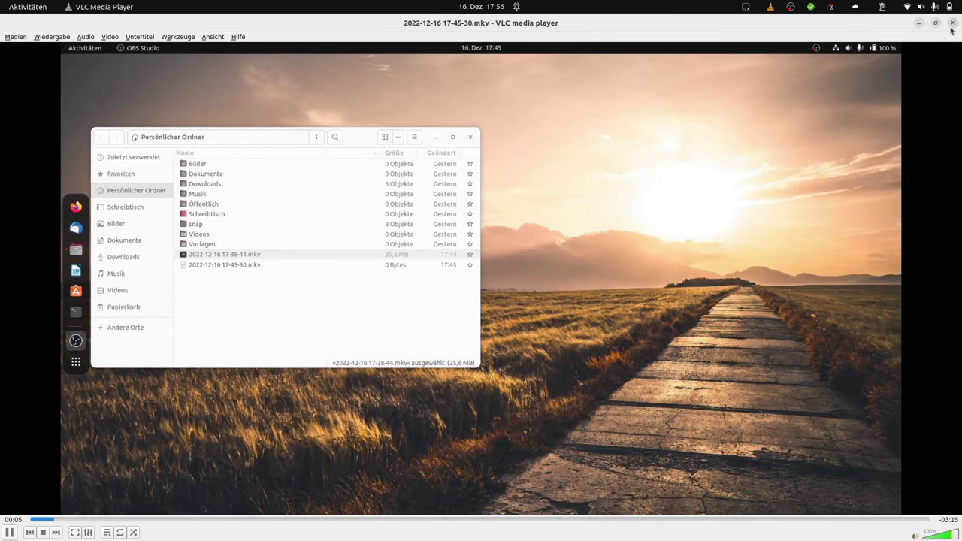
Close the VLC video window and minimize the Files window showing server99's home folder
{"action": "left_click", "coordinate": [952, 22]}
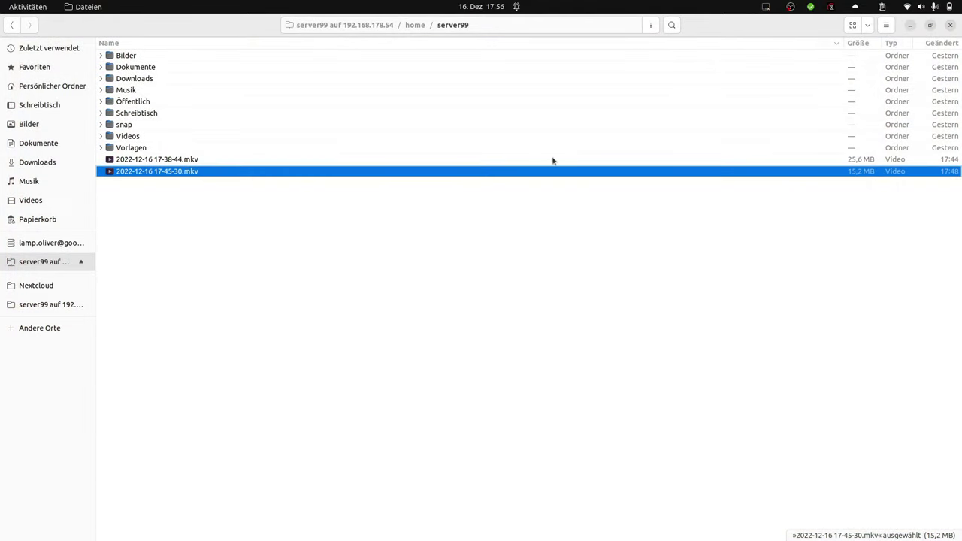
{"action": "left_click", "coordinate": [911, 27]}
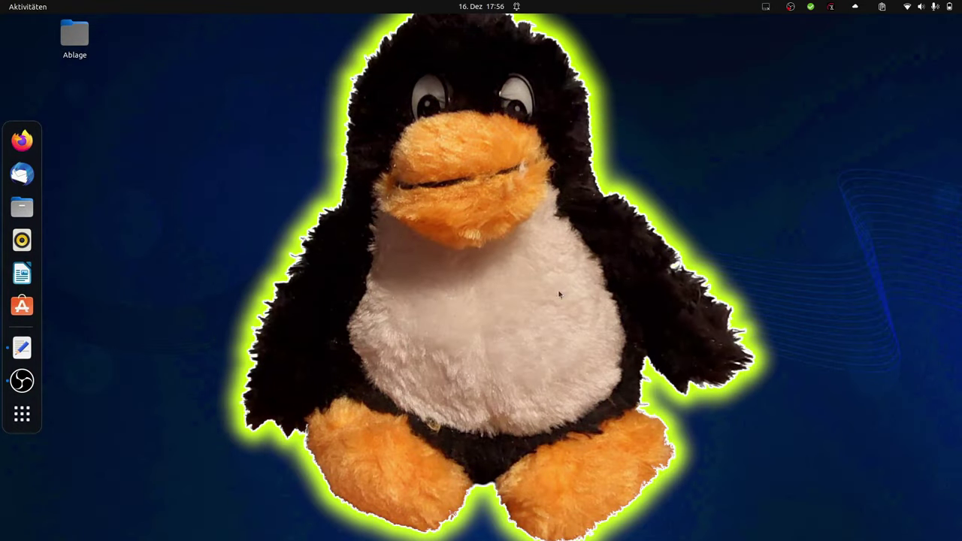
Launch Remmina from the application search and begin a new connection profile
{"action": "left_click", "coordinate": [22, 414]}
{"action": "type", "text": "relmm"}
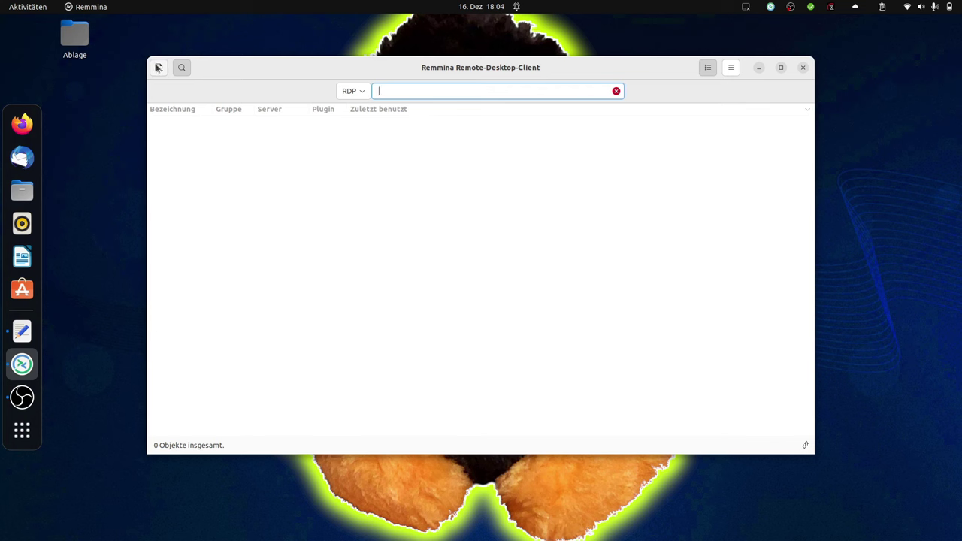
{"action": "left_click", "coordinate": [159, 67]}
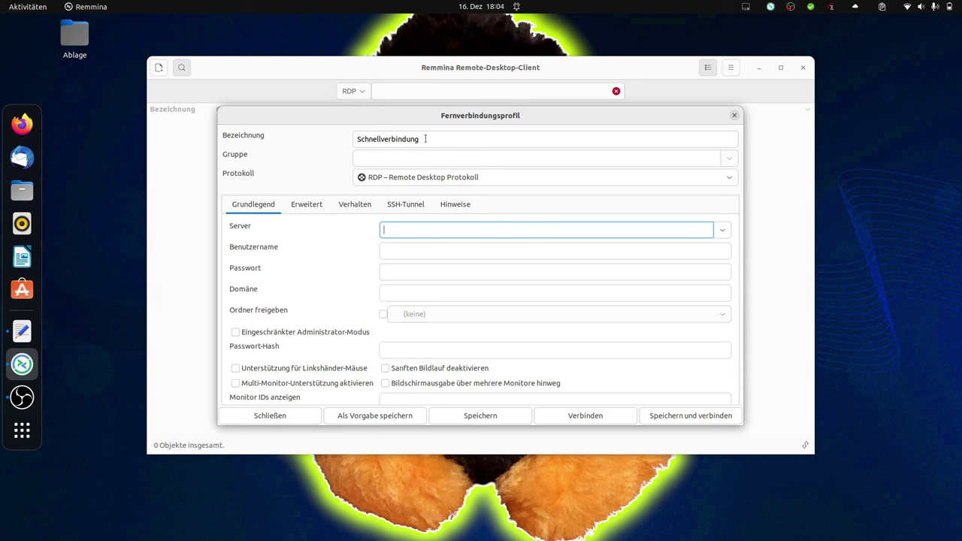
Name the new profile 'Server99' and keep RDP as its protocol
{"action": "double_click", "coordinate": [409, 138]}
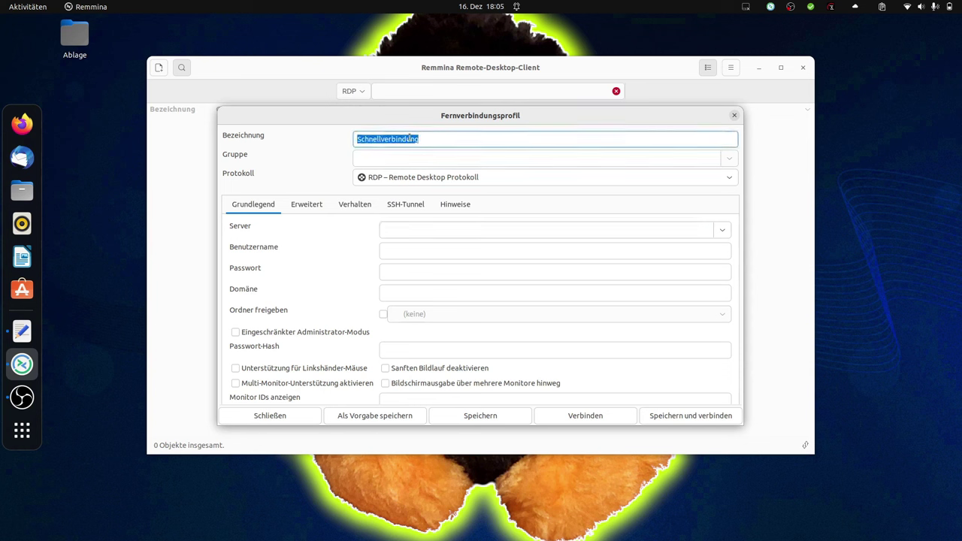
{"action": "type", "text": "Server"}
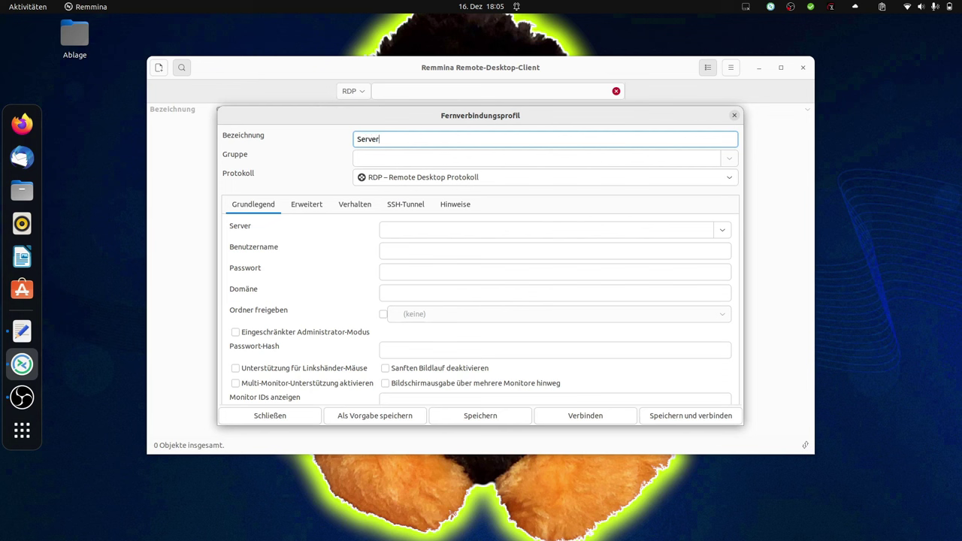
{"action": "type", "text": "99"}
{"action": "left_click", "coordinate": [415, 184]}
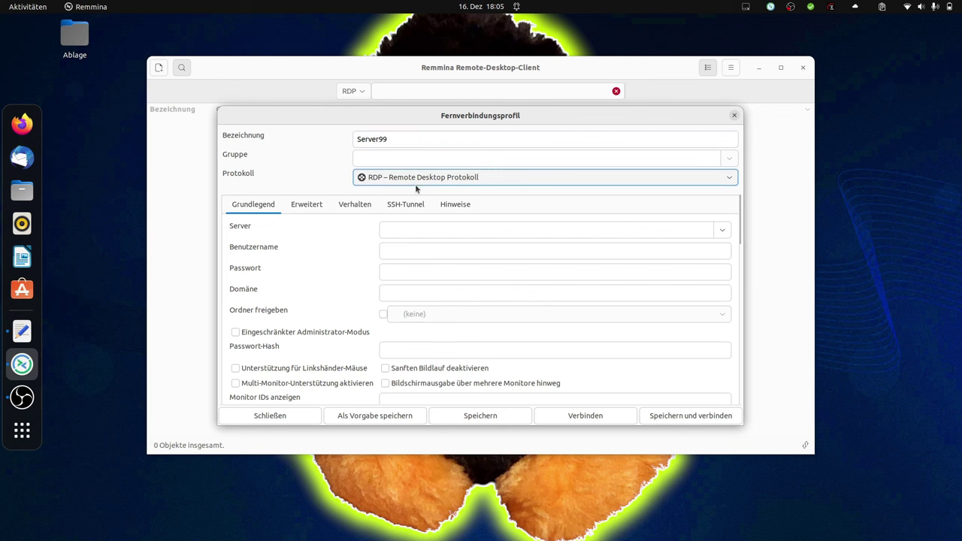
{"action": "left_click", "coordinate": [415, 184]}
{"action": "left_click", "coordinate": [419, 180]}
Enter server99 as the server, then fill in the user name and password
{"action": "left_click", "coordinate": [415, 228]}
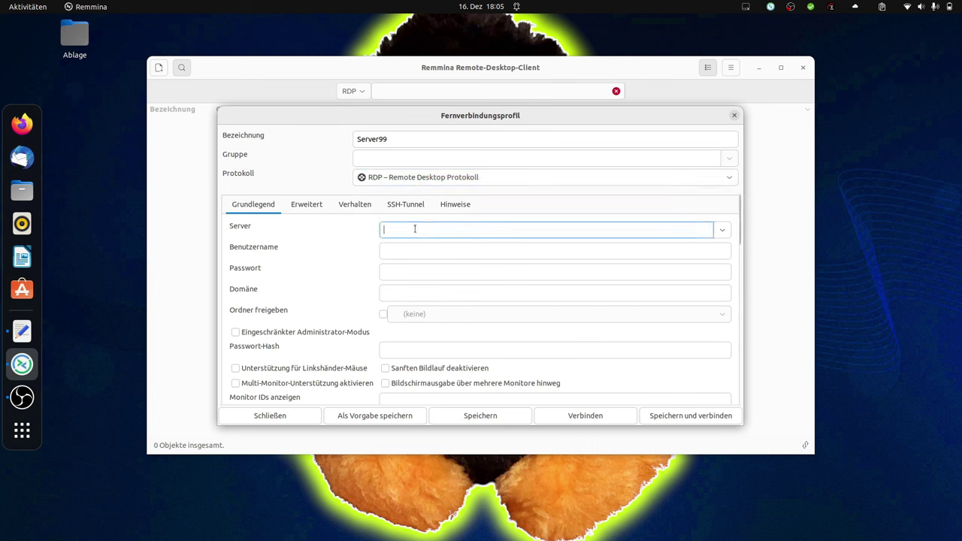
{"action": "type", "text": "server99"}
{"action": "key", "text": "Tab"}
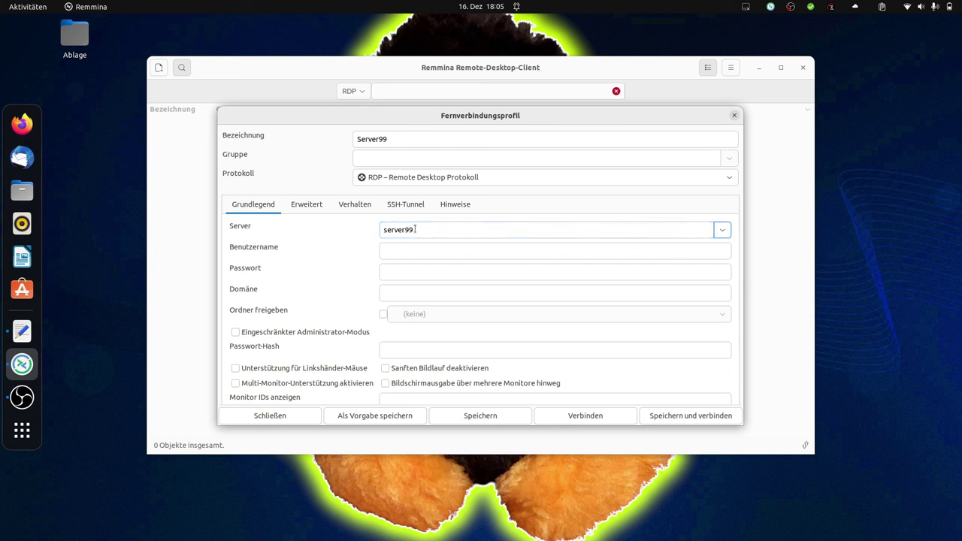
{"action": "left_click", "coordinate": [421, 248]}
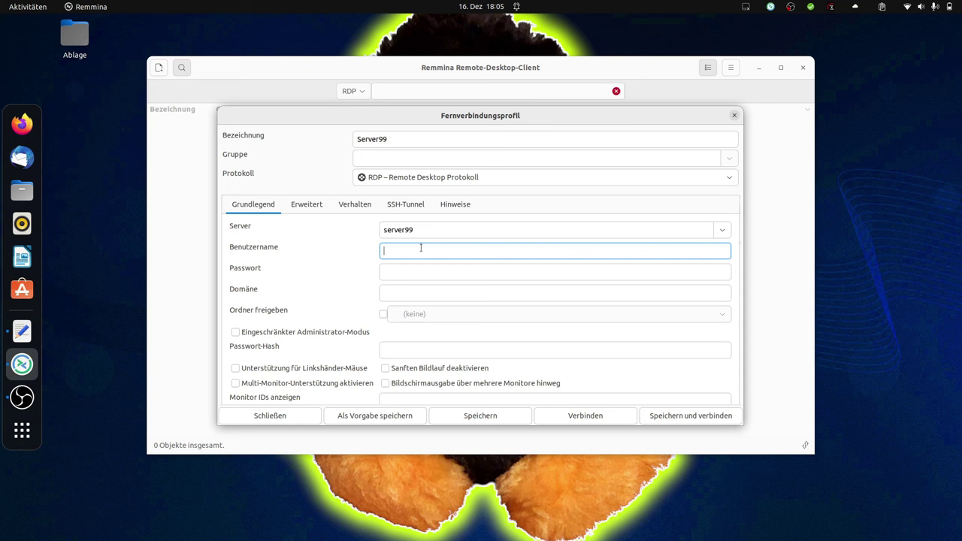
{"action": "key", "text": "Tab"}
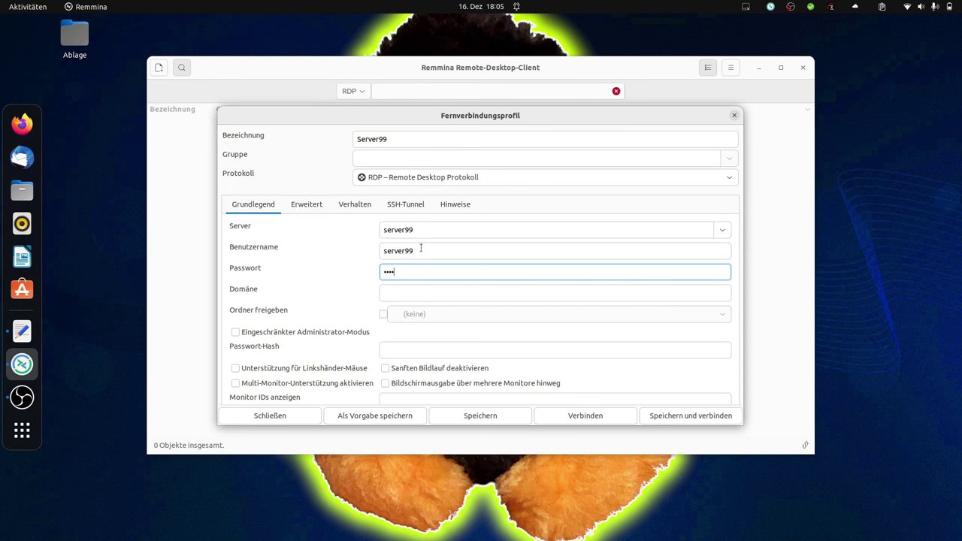
{"action": "key", "text": "Tab"}
{"action": "key", "text": "Tab"}
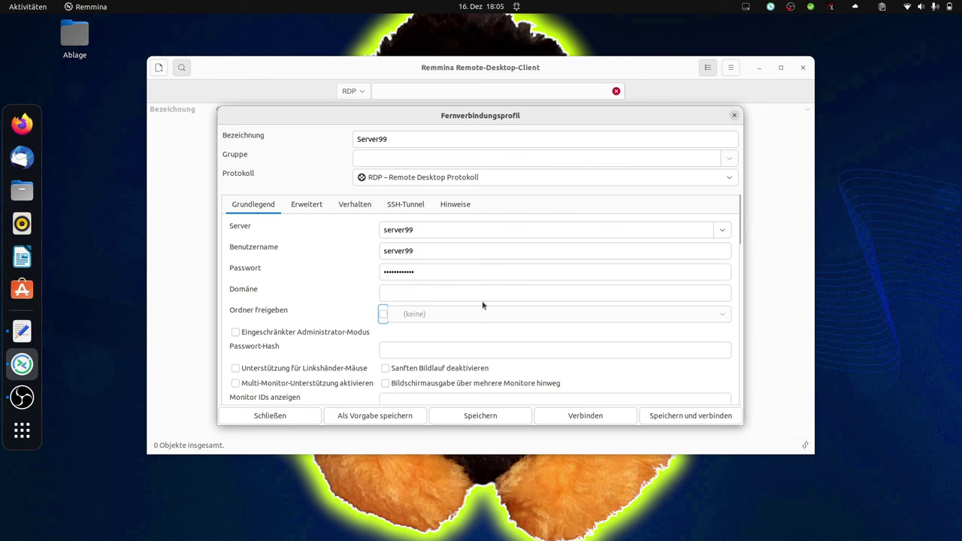
Set Bildschirmauflösung to 'Auflösung des Clients verwenden', then save and connect the Server99 profile
{"action": "left_click_drag", "start_coordinate": [742, 222], "coordinate": [738, 257]}
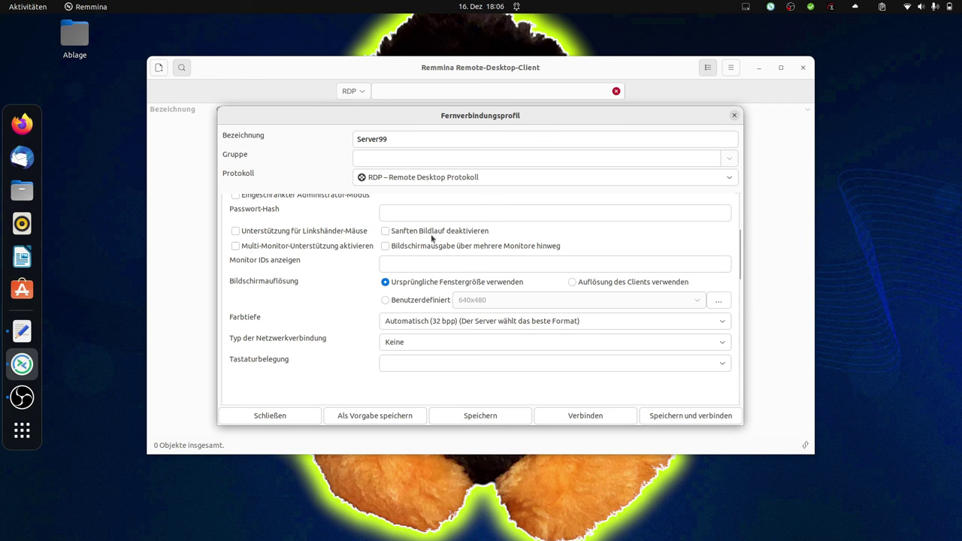
{"action": "left_click", "coordinate": [573, 283]}
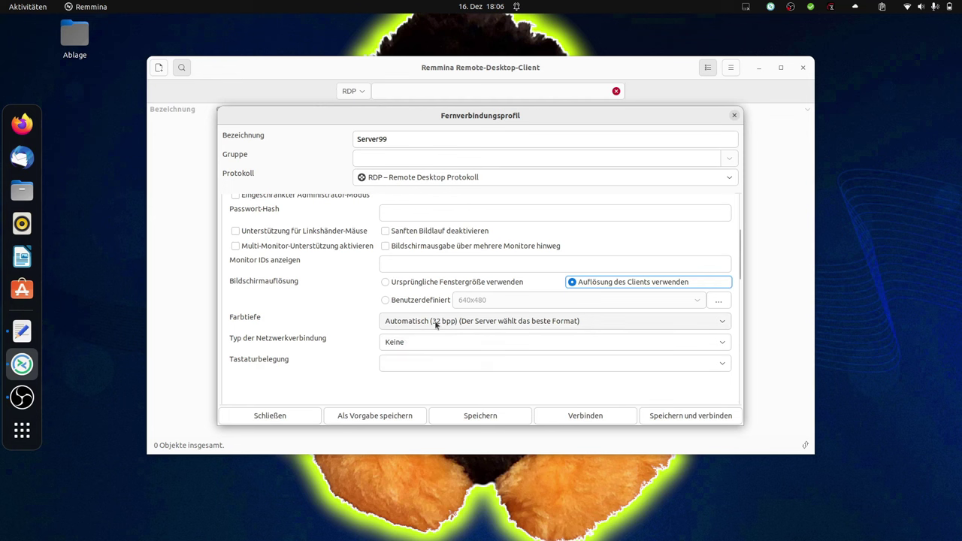
{"action": "left_click", "coordinate": [691, 417]}
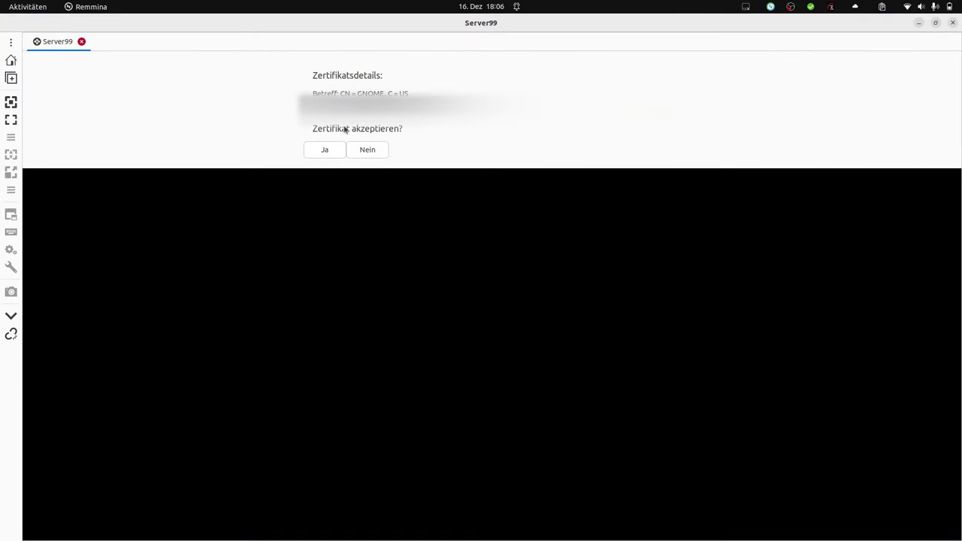
Accept the server certificate, close the failed connection, and select the Server99 profile
{"action": "left_click", "coordinate": [327, 151]}
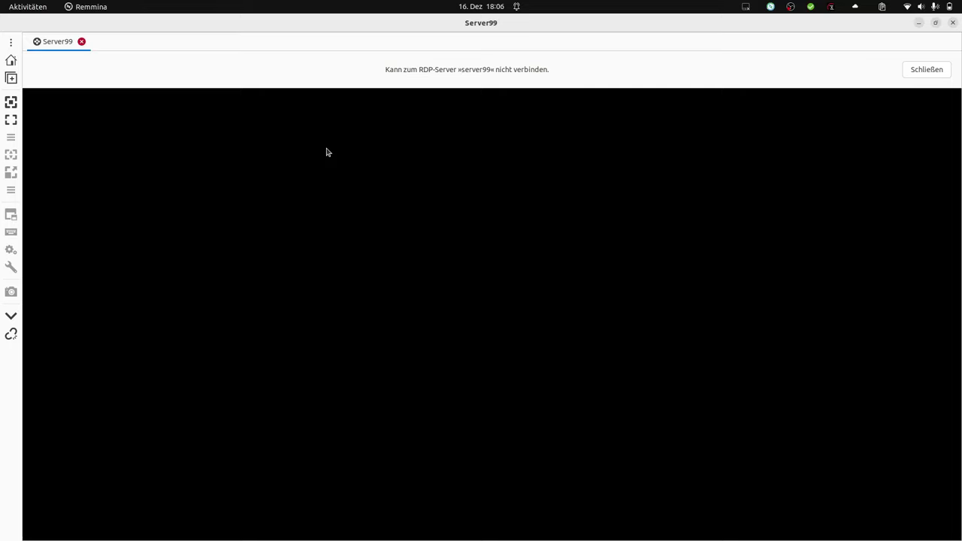
{"action": "left_click", "coordinate": [922, 73]}
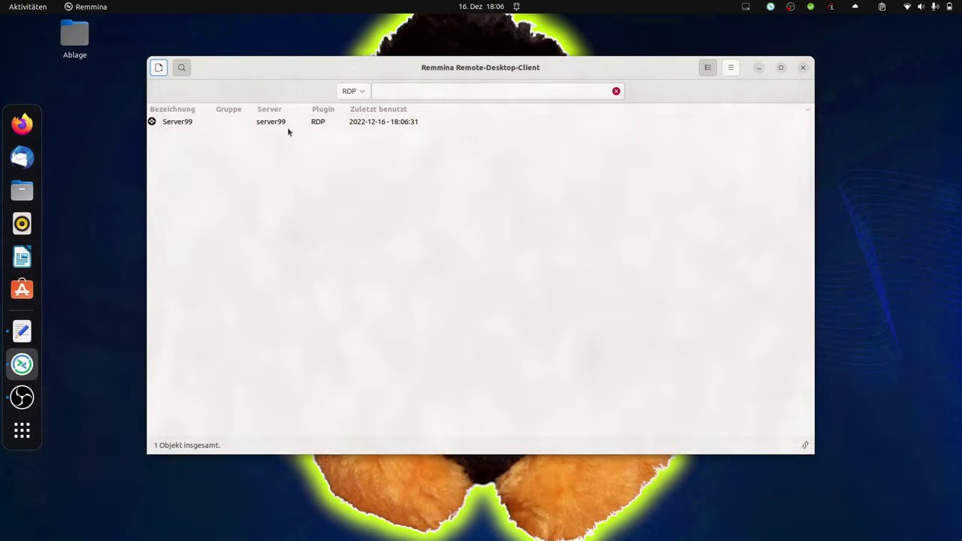
{"action": "left_click", "coordinate": [287, 127]}
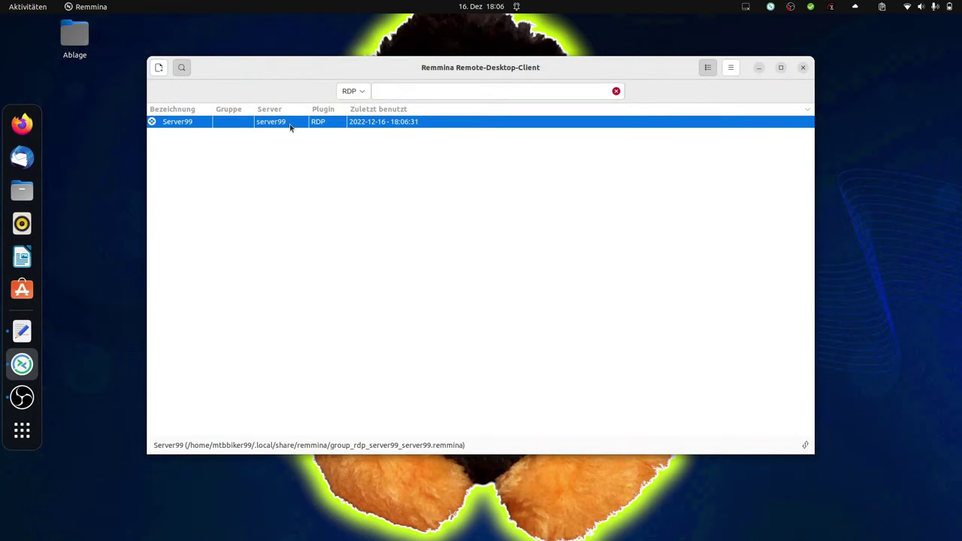
Edit Server99 to use server 192.168.178.54, then save and reconnect
{"action": "right_click", "coordinate": [290, 127]}
{"action": "left_click", "coordinate": [319, 158]}
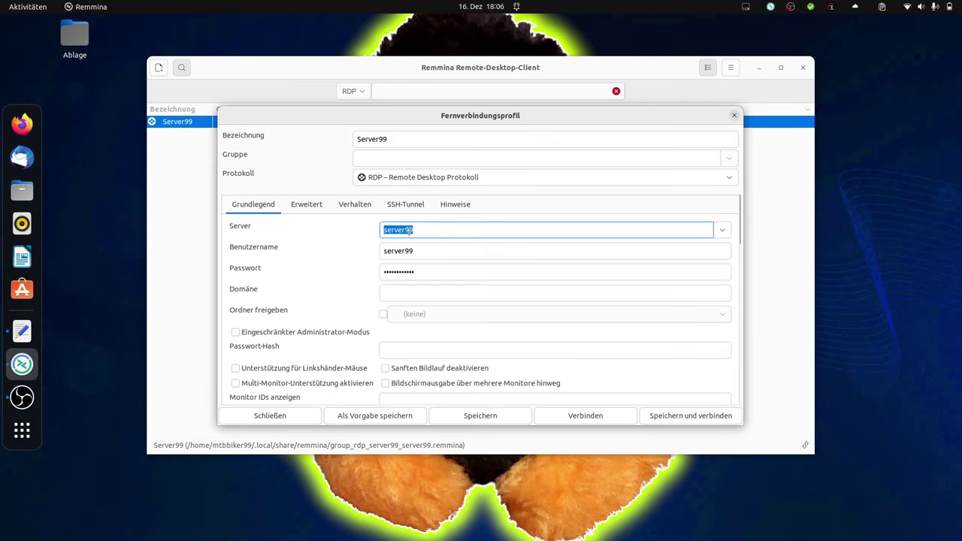
{"action": "left_click", "coordinate": [422, 230]}
{"action": "left_click_drag", "start_coordinate": [423, 229], "coordinate": [352, 230]}
{"action": "key", "text": "ctrl+v"}
{"action": "left_click_drag", "start_coordinate": [431, 229], "coordinate": [350, 222]}
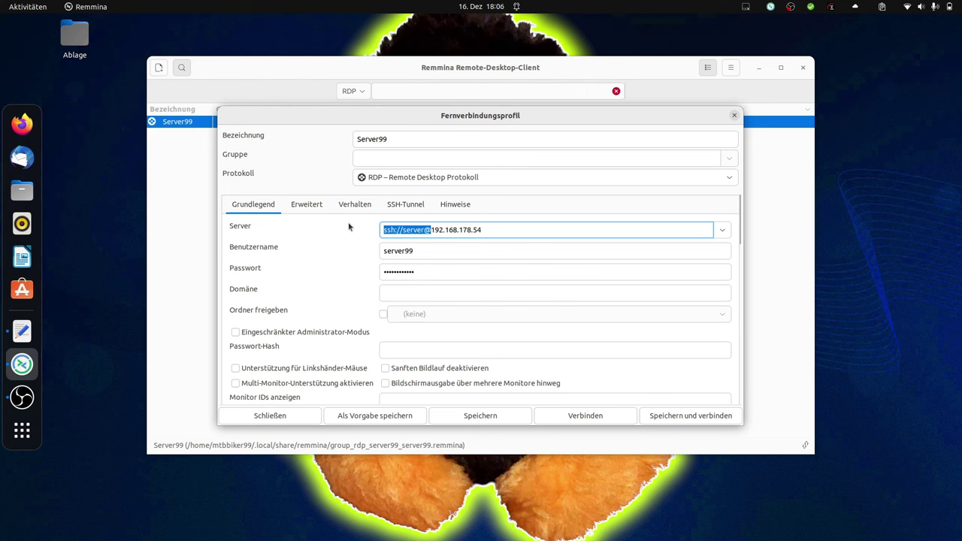
{"action": "key", "text": "BackSpace"}
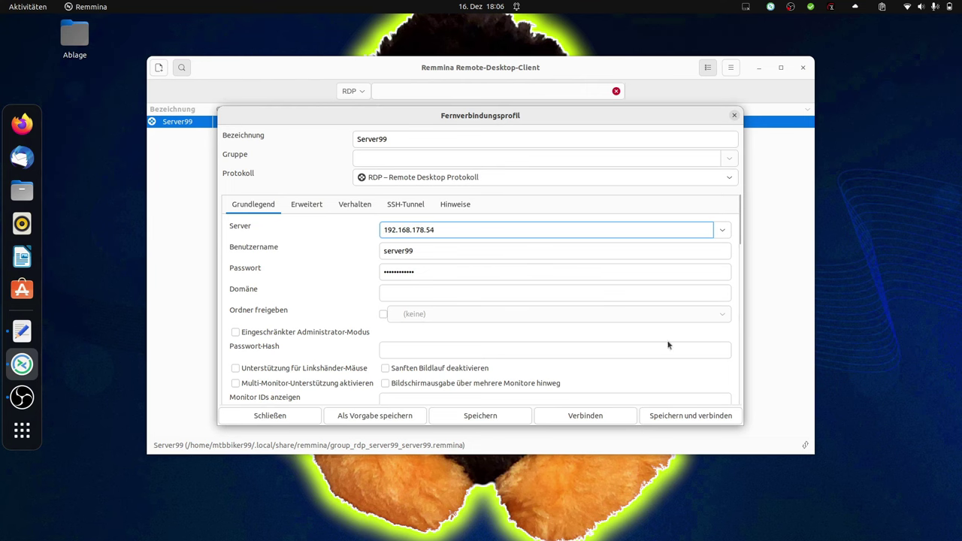
{"action": "left_click", "coordinate": [711, 414]}
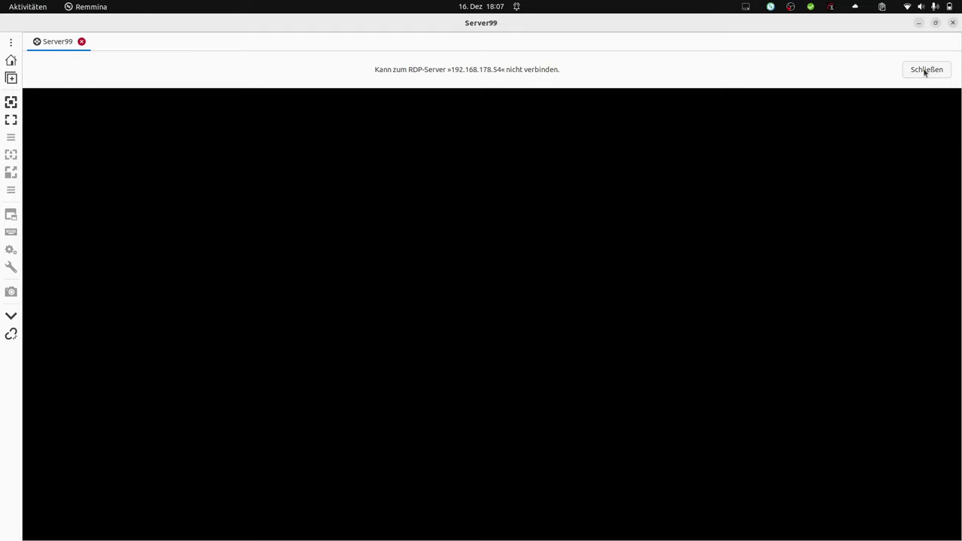
Close the failed connection tab and bring up the application overview
{"action": "left_click", "coordinate": [925, 70]}
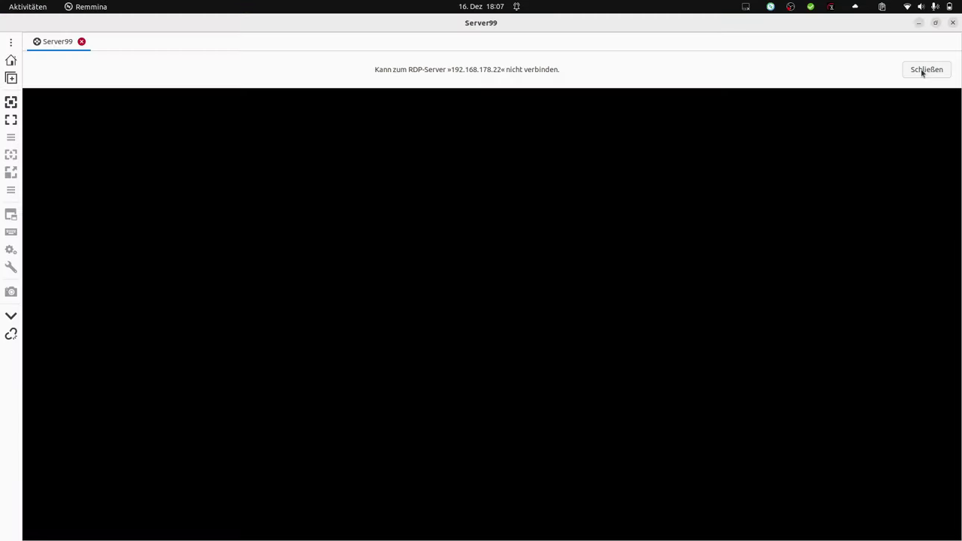
{"action": "left_click", "coordinate": [925, 70]}
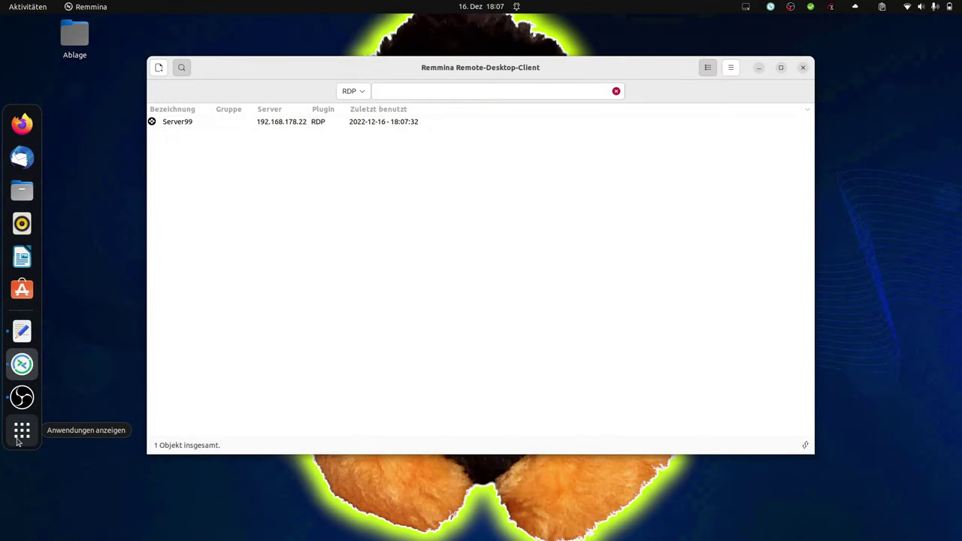
{"action": "left_click", "coordinate": [21, 438]}
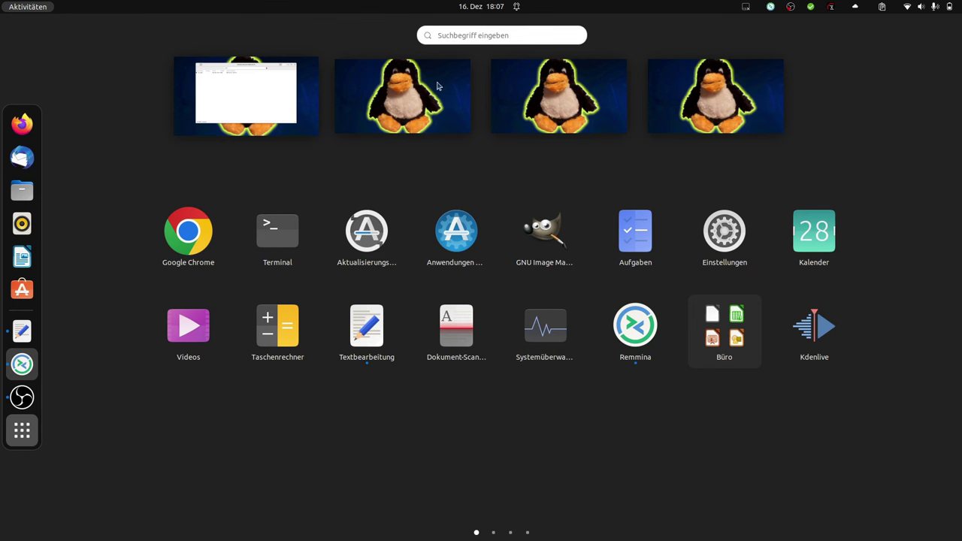
Open Settings via 'einst', view system information, then close Settings and the Remmina window
{"action": "left_click", "coordinate": [465, 36]}
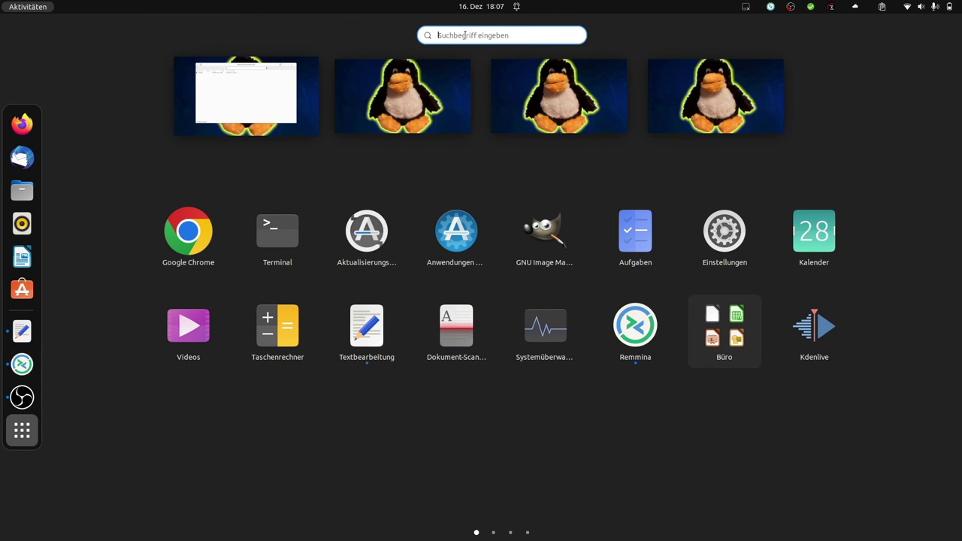
{"action": "type", "text": "einst"}
{"action": "left_click", "coordinate": [354, 94]}
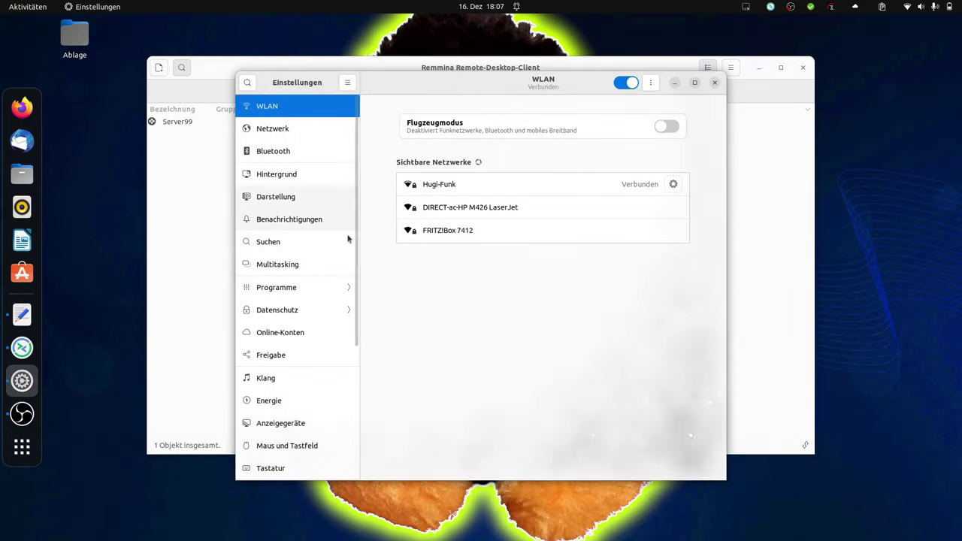
{"action": "left_click_drag", "start_coordinate": [348, 236], "coordinate": [359, 398]}
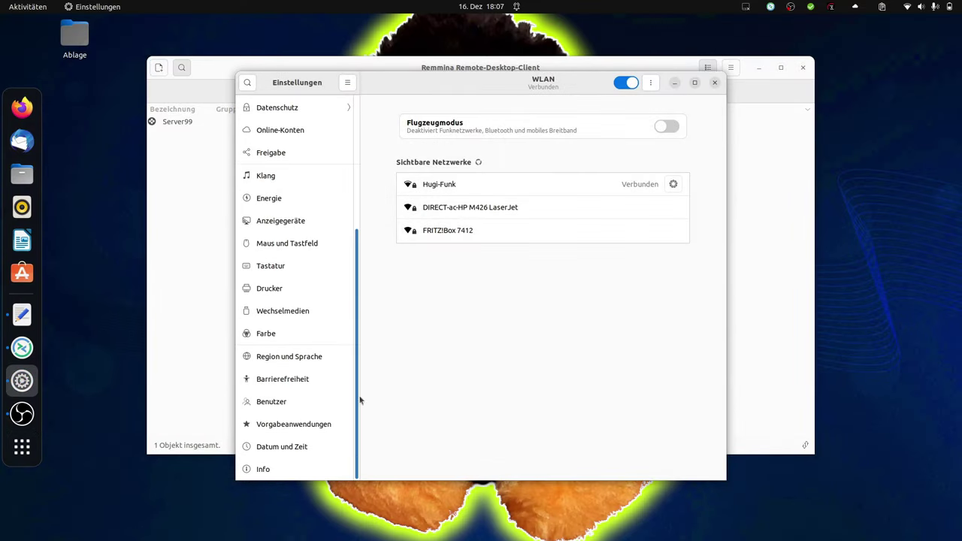
{"action": "left_click", "coordinate": [269, 469]}
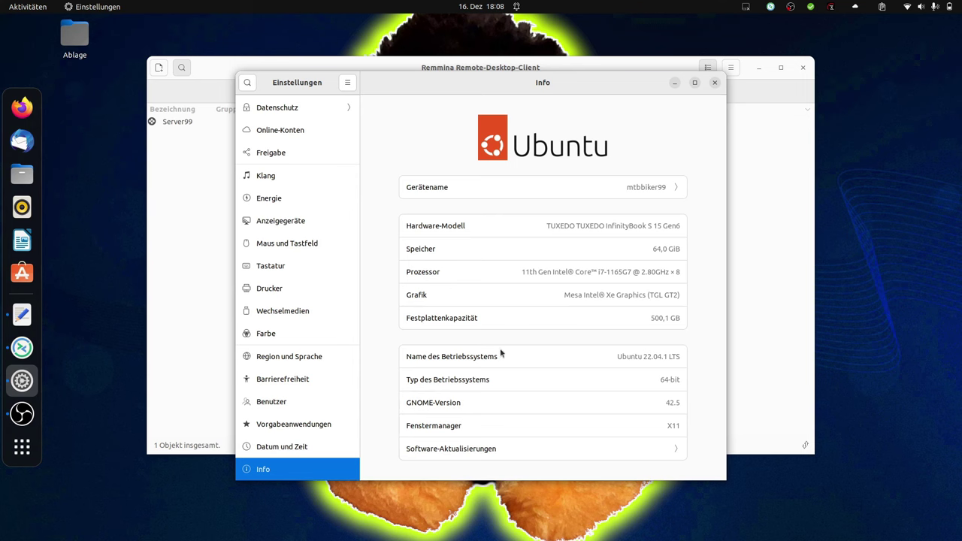
{"action": "left_click", "coordinate": [718, 85]}
{"action": "left_click", "coordinate": [803, 68]}
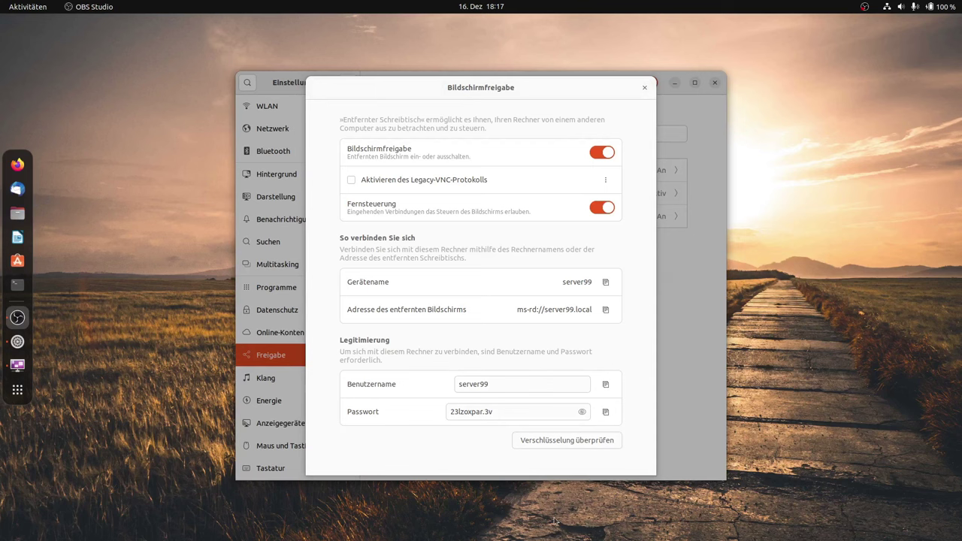
Replace the Bildschirmfreigabe login password with a pasted new one and close the dialog
{"action": "left_click", "coordinate": [503, 414]}
{"action": "left_click_drag", "start_coordinate": [509, 412], "coordinate": [446, 412]}
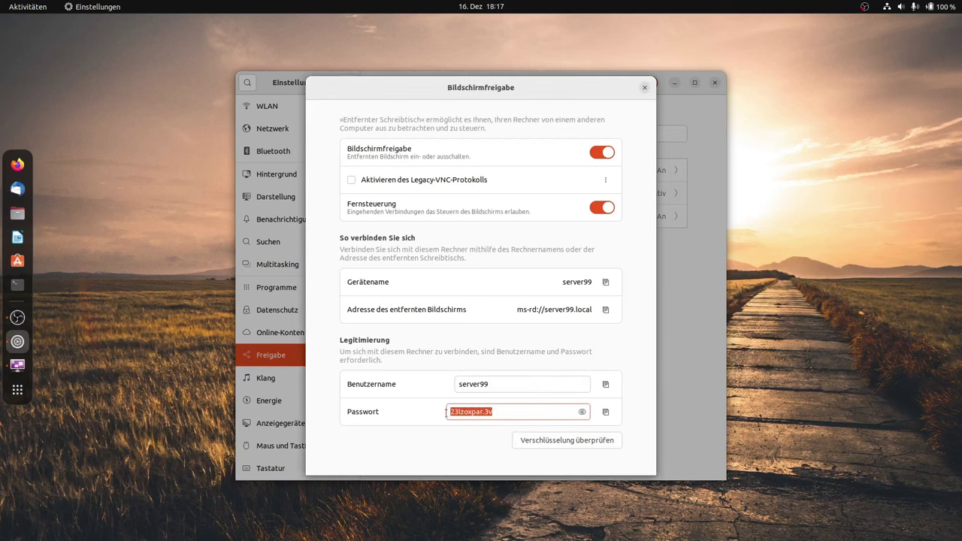
{"action": "left_click", "coordinate": [581, 412]}
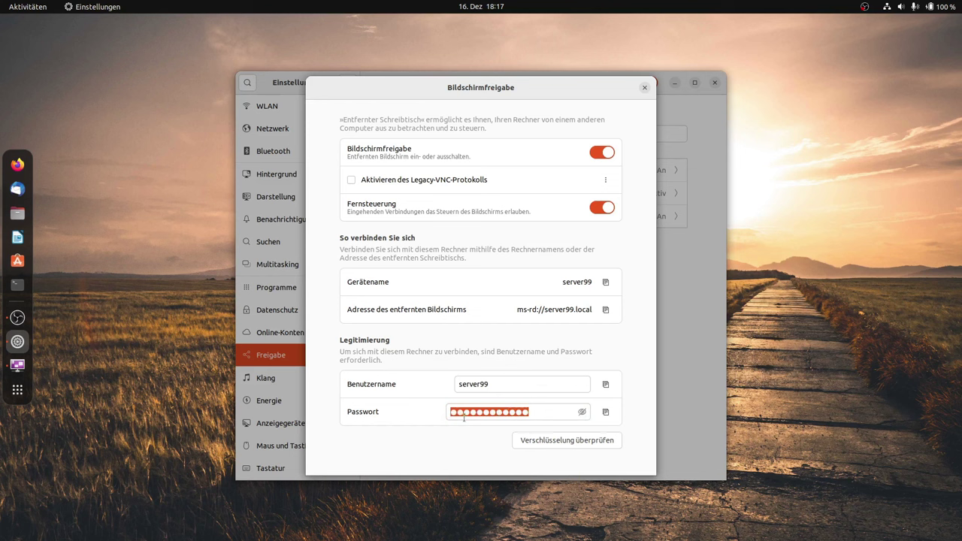
{"action": "left_click", "coordinate": [585, 413]}
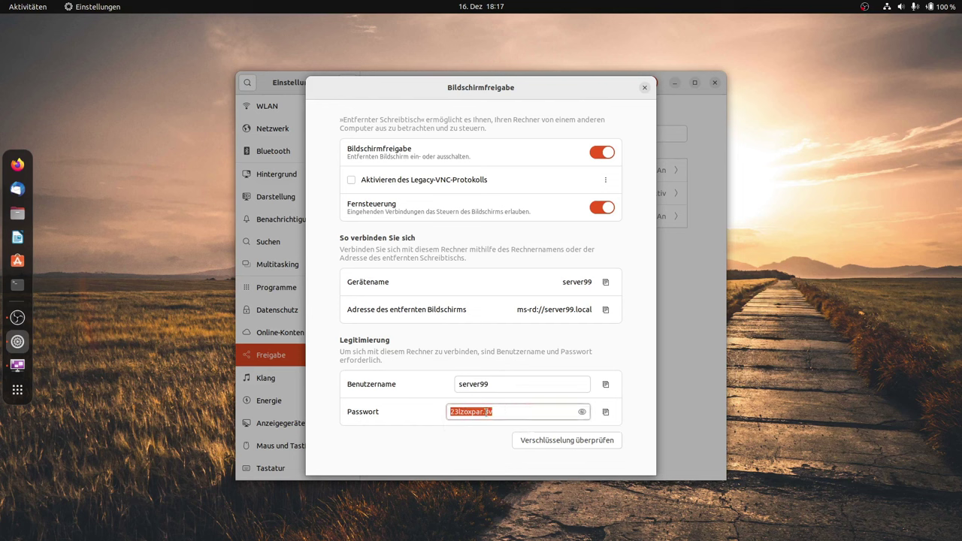
{"action": "key", "text": "BackSpace"}
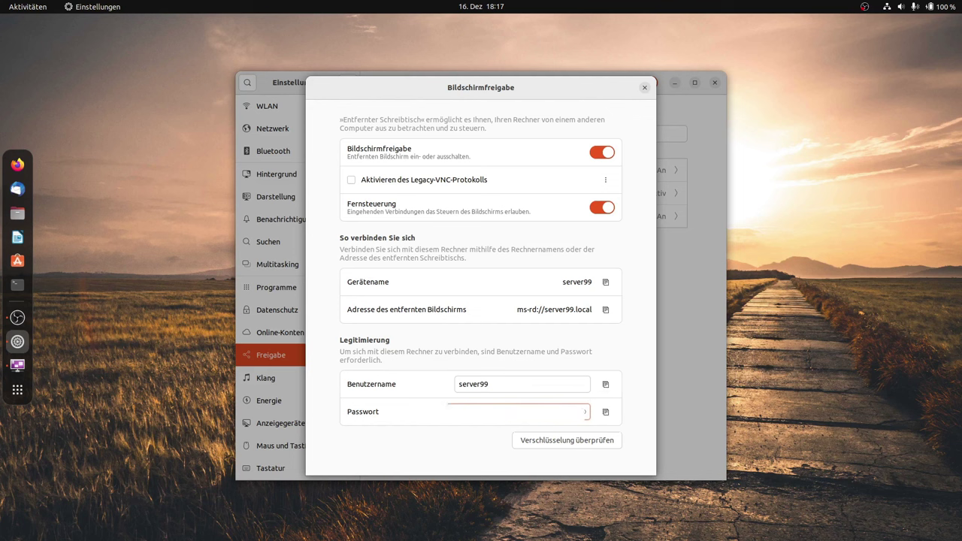
{"action": "key", "text": "ctrl+v"}
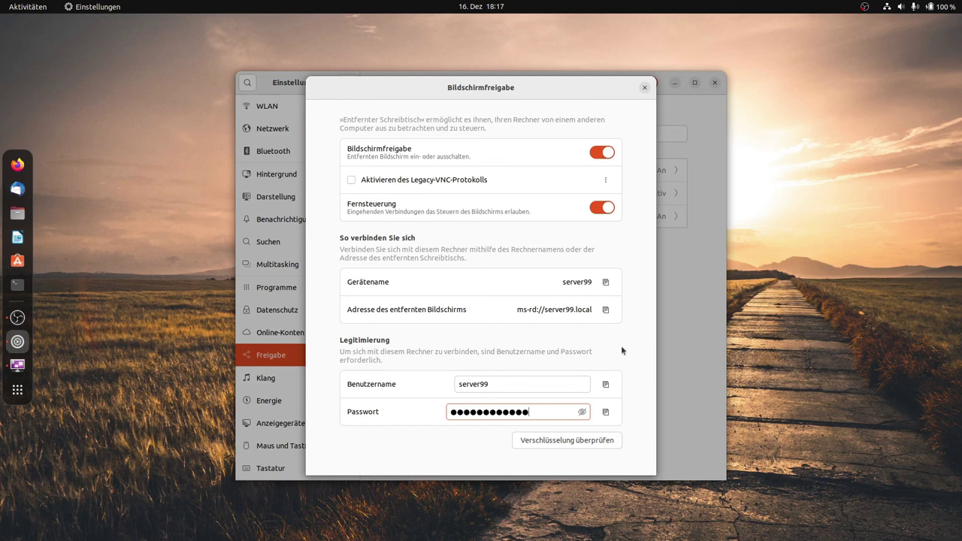
{"action": "left_click", "coordinate": [524, 385]}
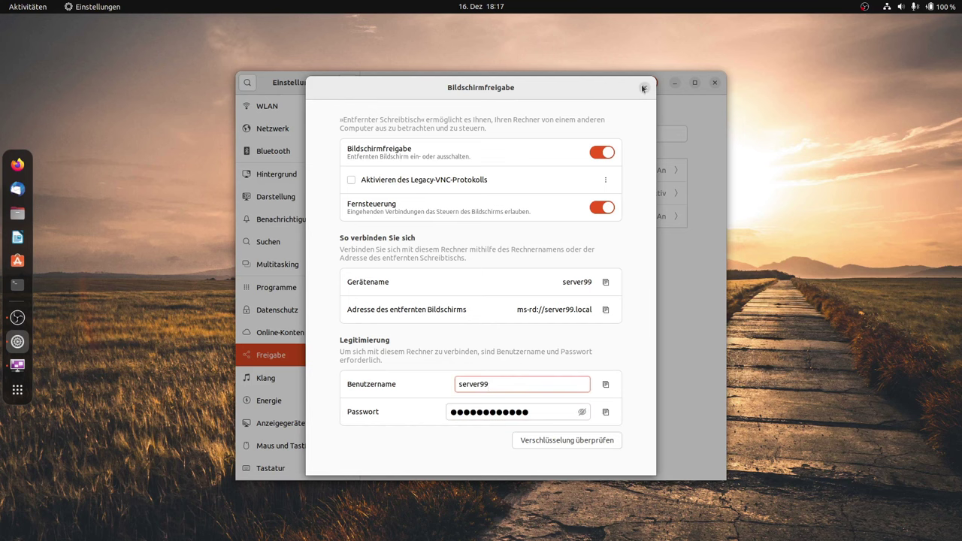
{"action": "left_click", "coordinate": [643, 88]}
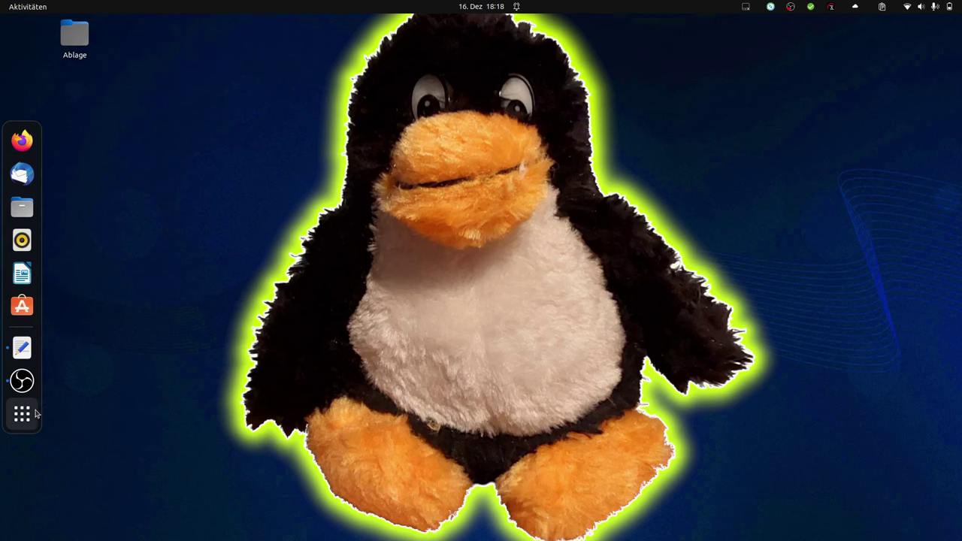
Launch Remmina via the 'remmi' search and connect to the saved Server99 profile
{"action": "left_click", "coordinate": [22, 412]}
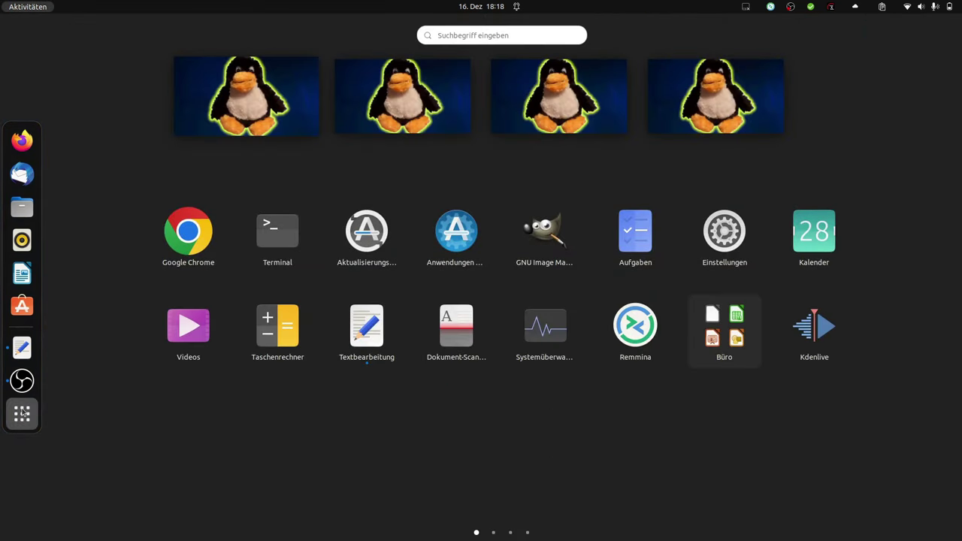
{"action": "type", "text": "remmi"}
{"action": "key", "text": "Return"}
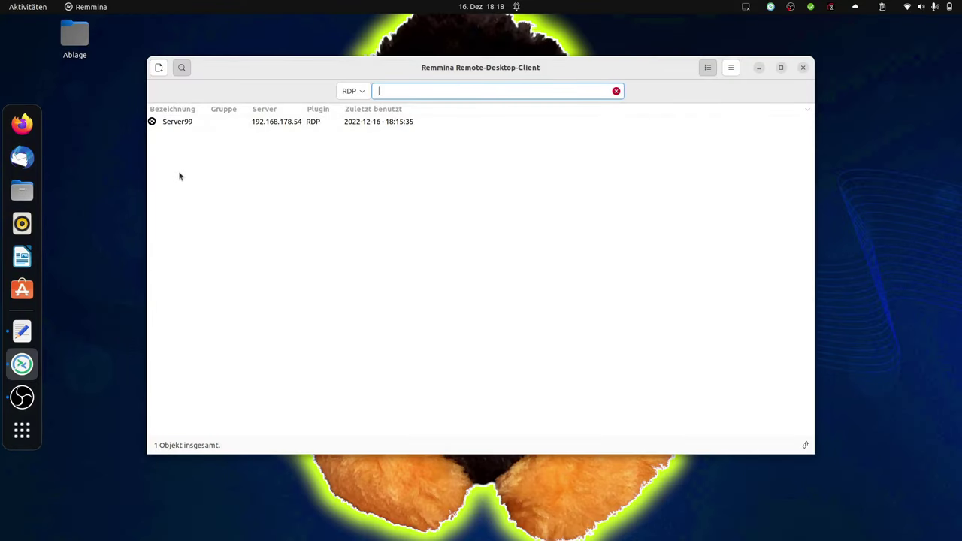
{"action": "left_click", "coordinate": [289, 127]}
{"action": "double_click", "coordinate": [288, 127]}
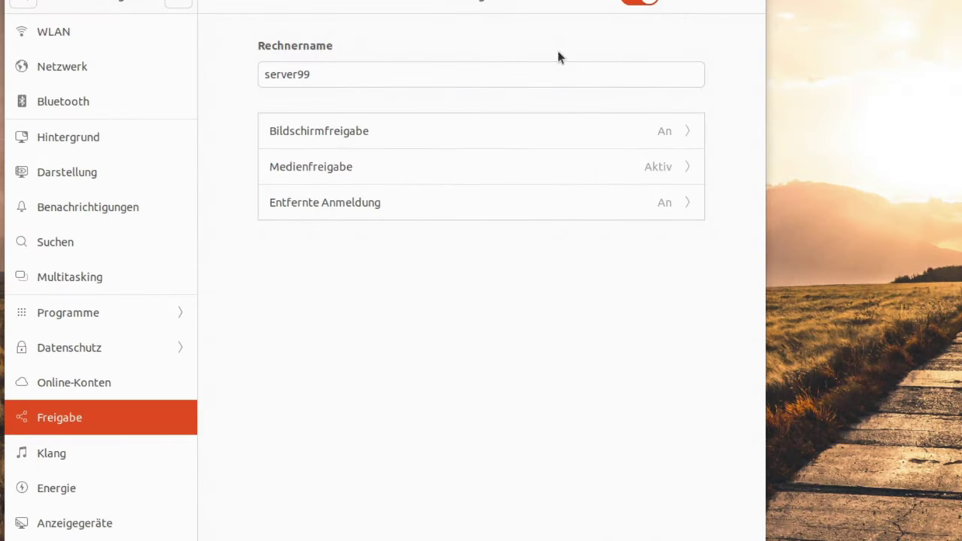
Check the Bildschirmfreigabe details on server99, then close Settings to reveal its desktop
{"action": "left_click", "coordinate": [688, 129]}
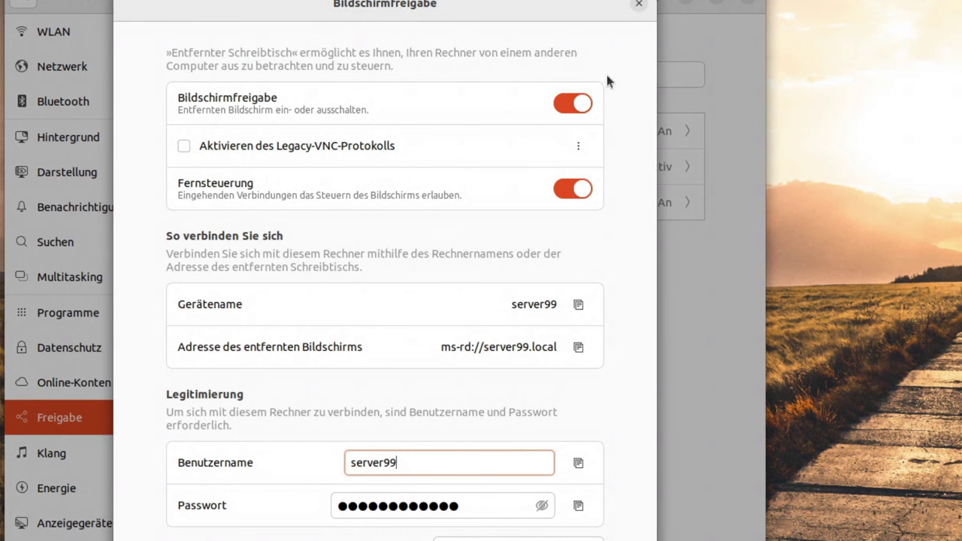
{"action": "left_click", "coordinate": [639, 5]}
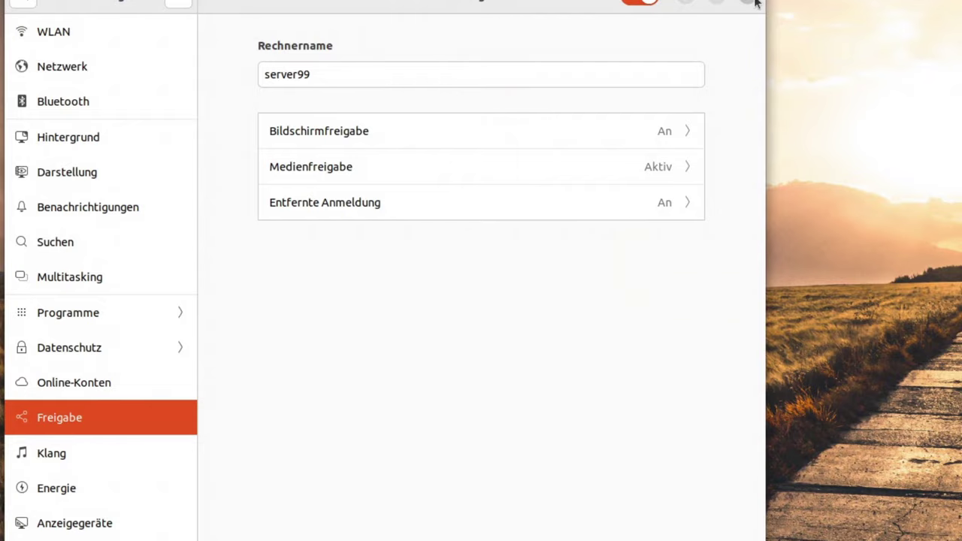
{"action": "left_click", "coordinate": [754, 3]}
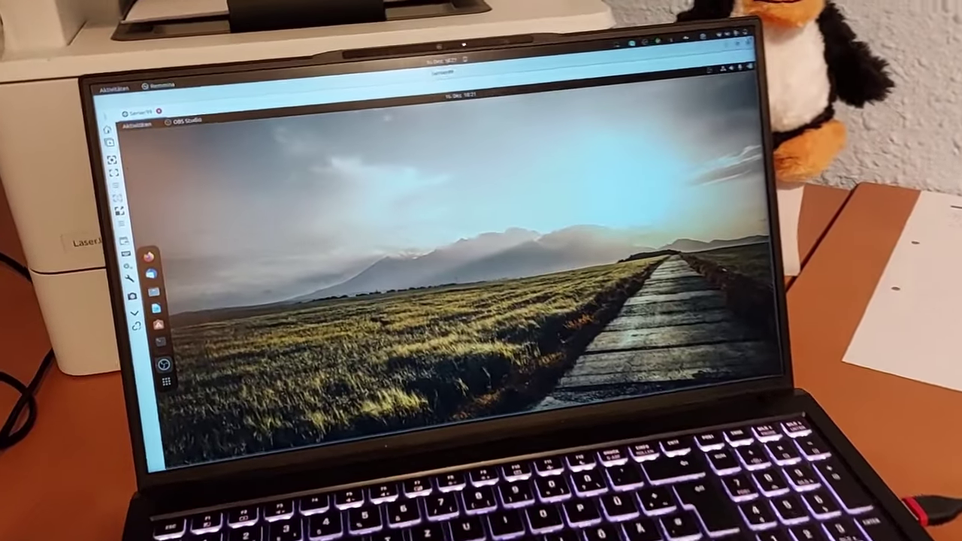
End the Server99 session, confirming with Ja, then reconnect to Server99 with Verbinden
{"action": "left_click", "coordinate": [158, 111]}
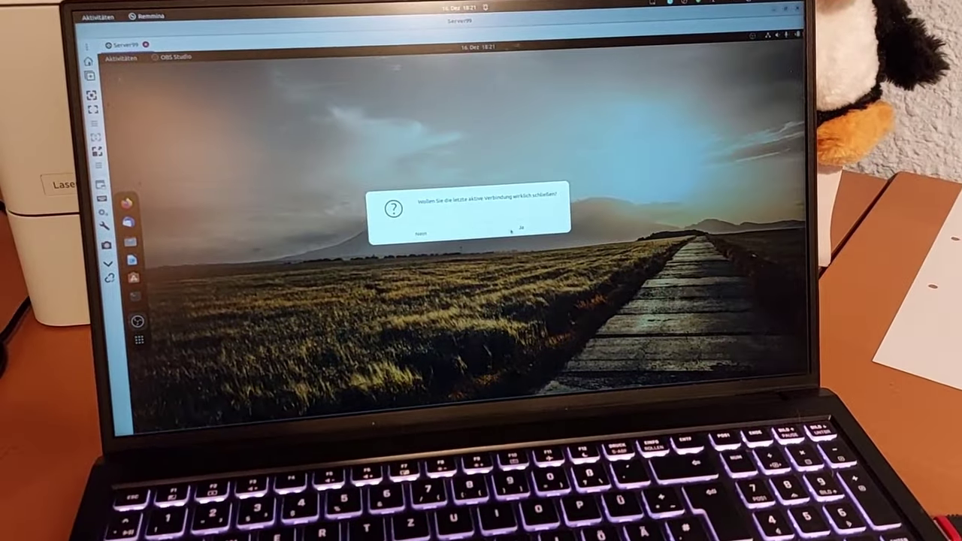
{"action": "left_click", "coordinate": [512, 230]}
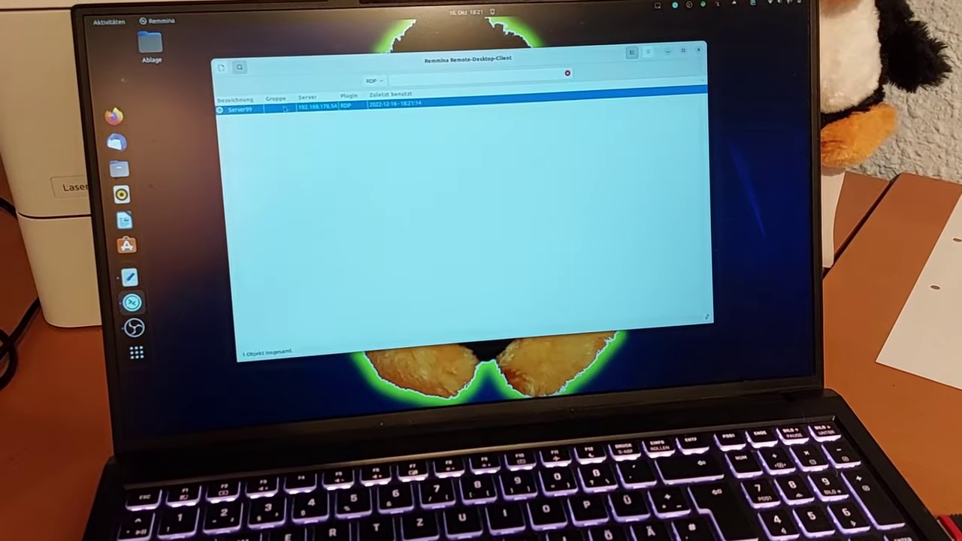
{"action": "right_click", "coordinate": [285, 109]}
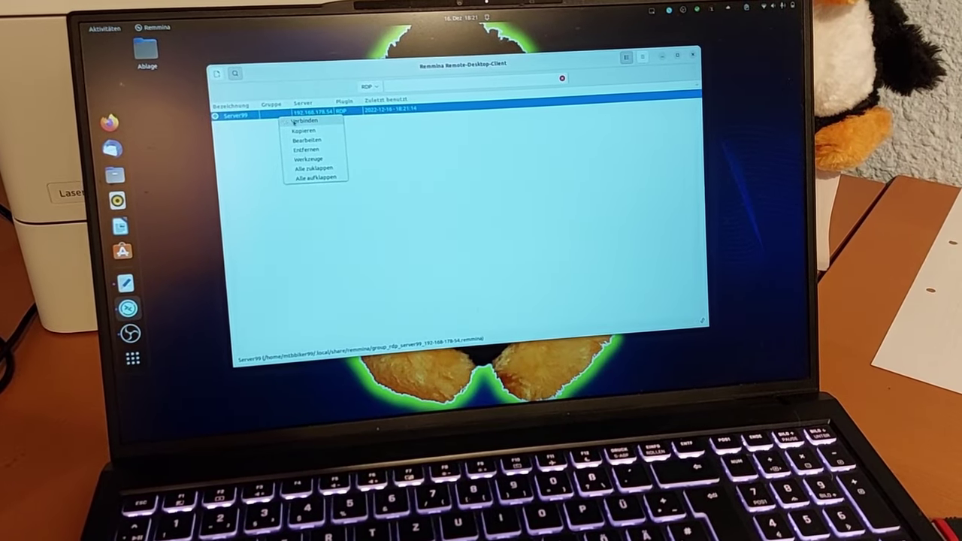
{"action": "left_click", "coordinate": [303, 121]}
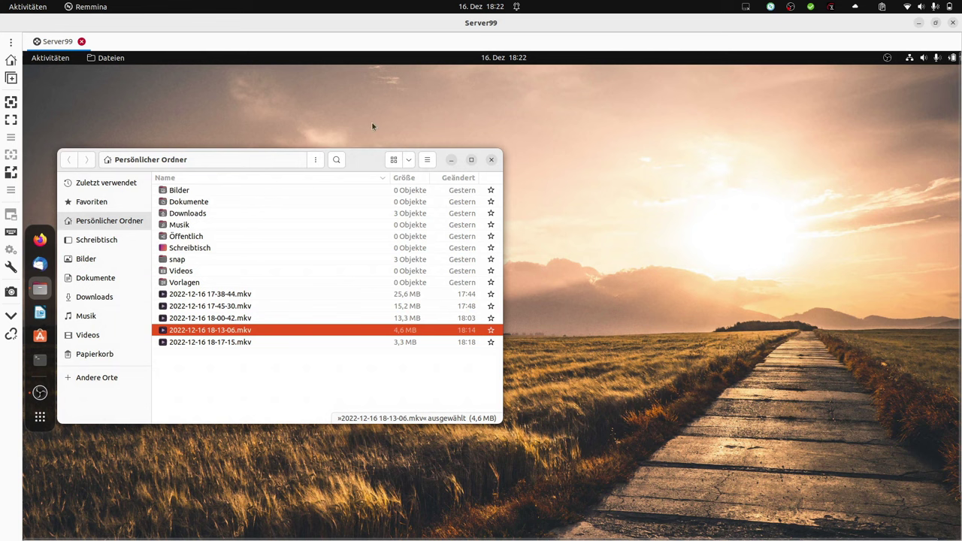
View the .mkv file's properties, make the session fullscreen, centre Files, and open Activities
{"action": "key", "text": "ctrl+i"}
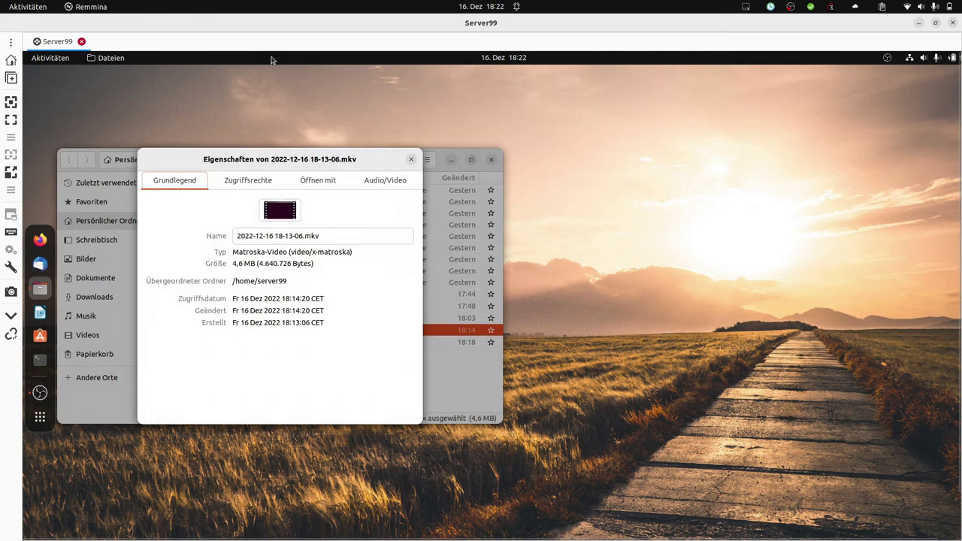
{"action": "key", "text": "Escape"}
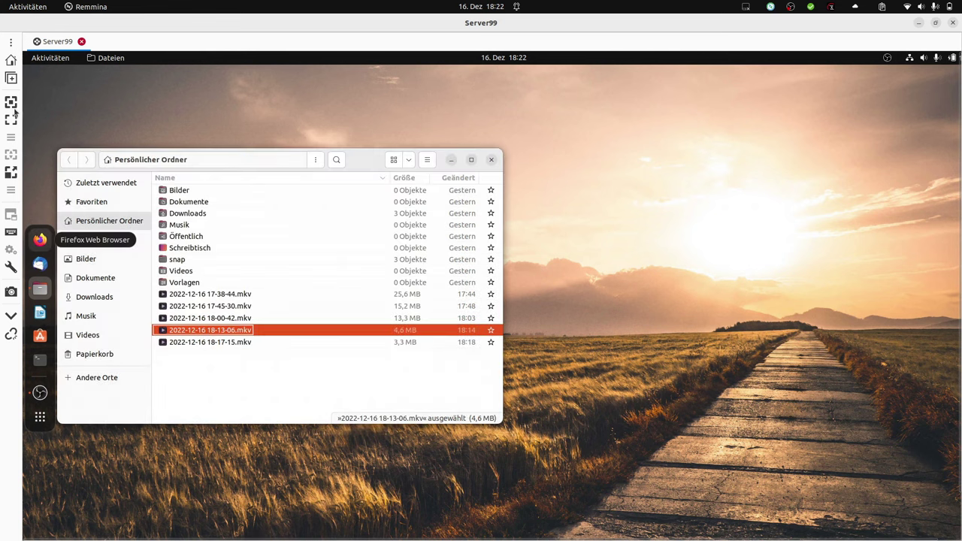
{"action": "left_click", "coordinate": [11, 120]}
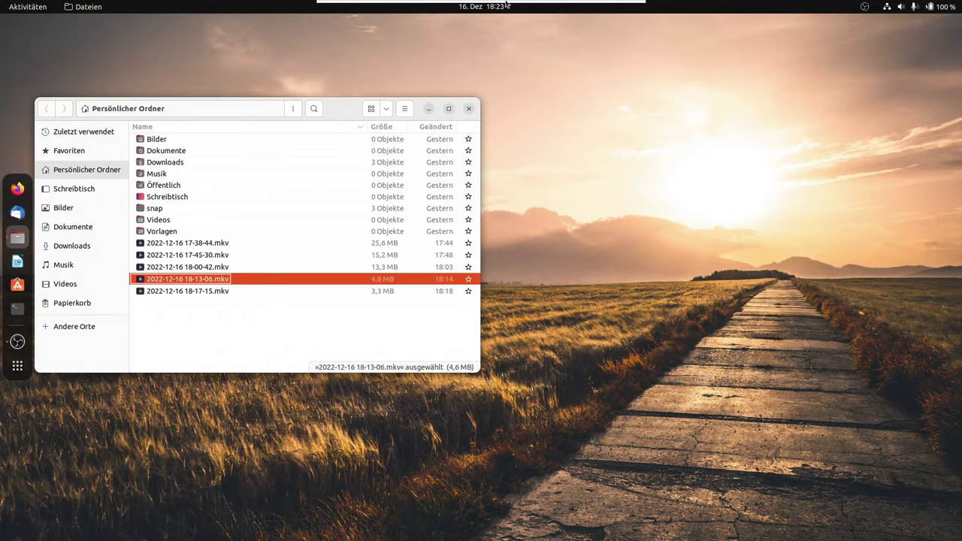
{"action": "mouse_move", "coordinate": [508, 6]}
{"action": "left_click_drag", "start_coordinate": [218, 105], "coordinate": [516, 96]}
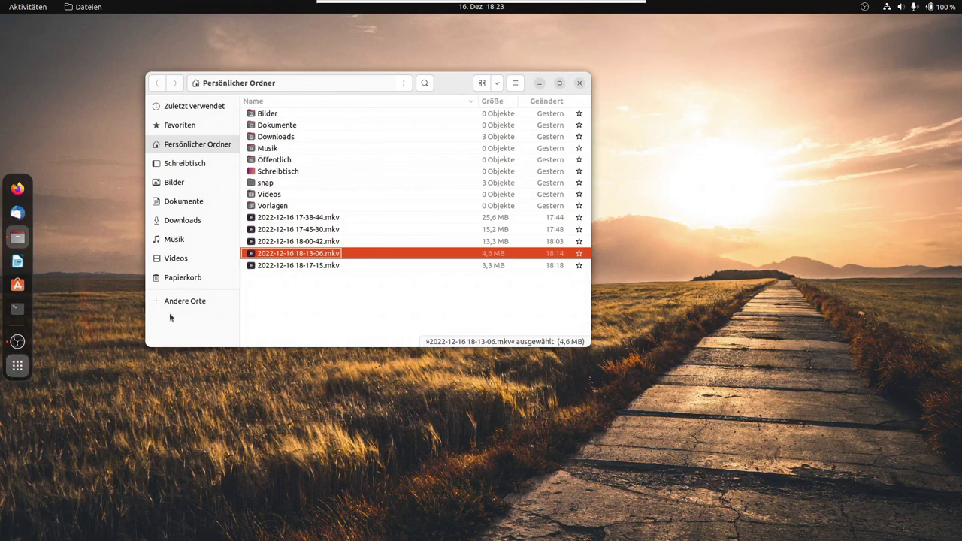
{"action": "key", "text": "super+a"}
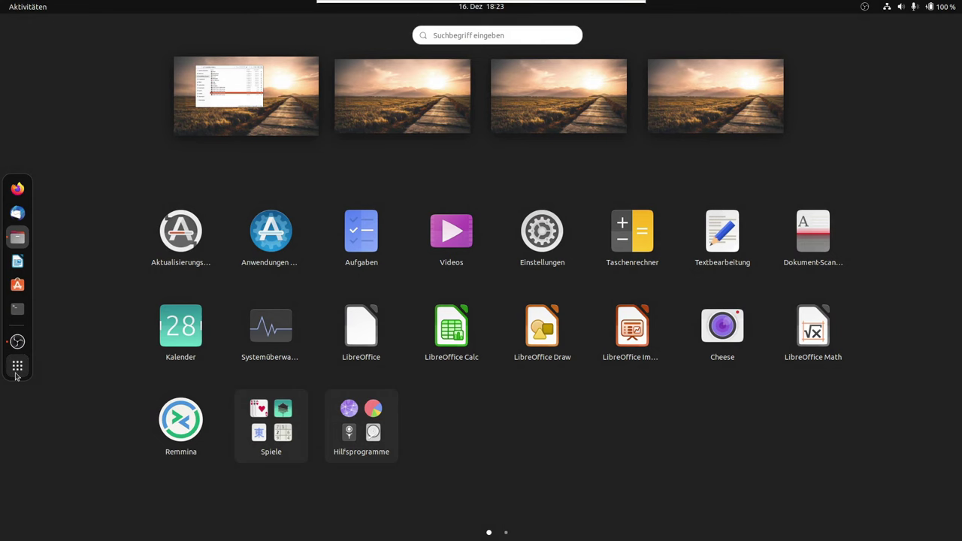
Close the overview, return Server99 to windowed mode, and minimise its connection window
{"action": "left_click", "coordinate": [259, 196]}
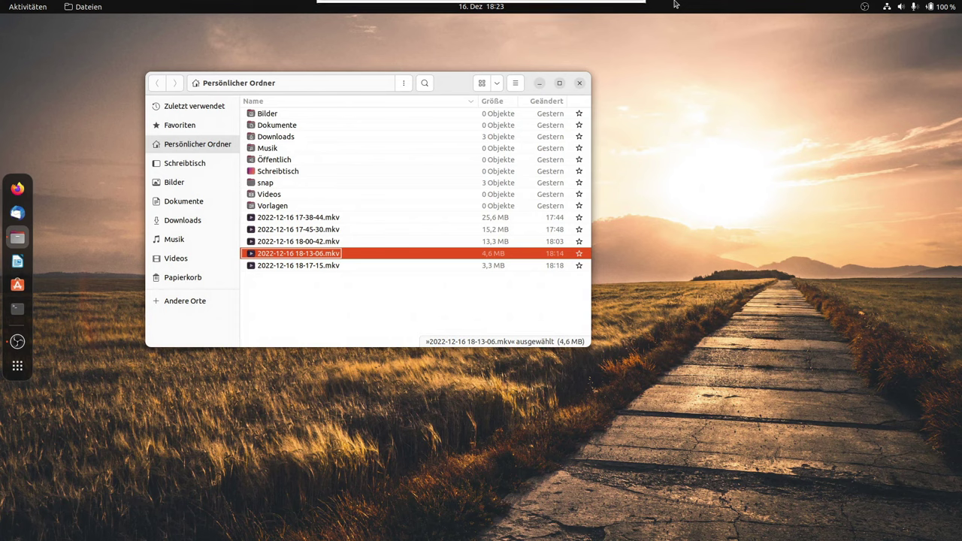
{"action": "mouse_move", "coordinate": [641, 6]}
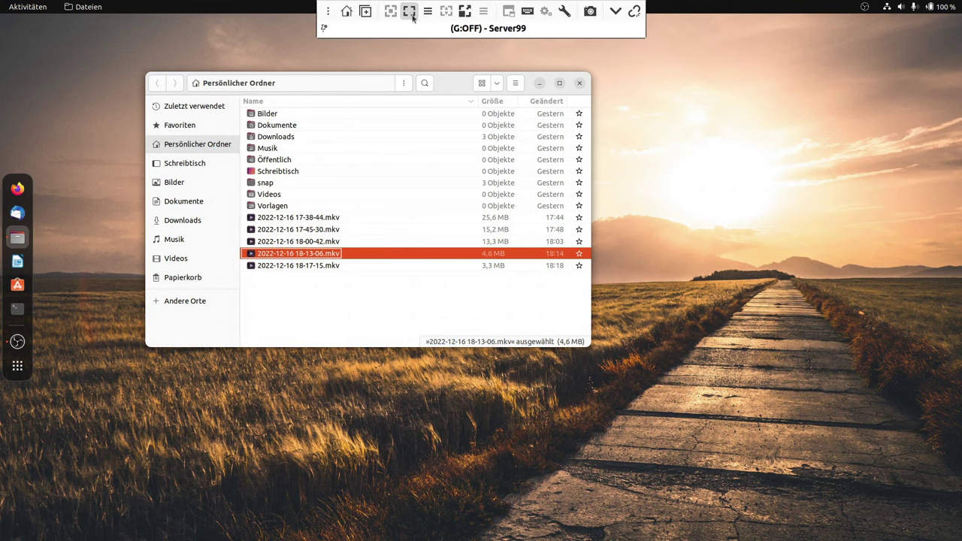
{"action": "left_click", "coordinate": [409, 11]}
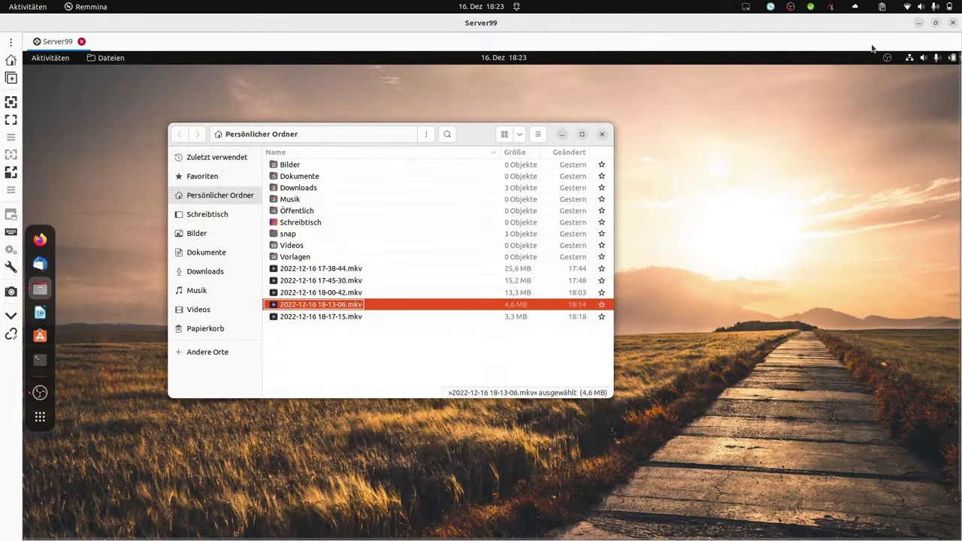
{"action": "left_click", "coordinate": [920, 23]}
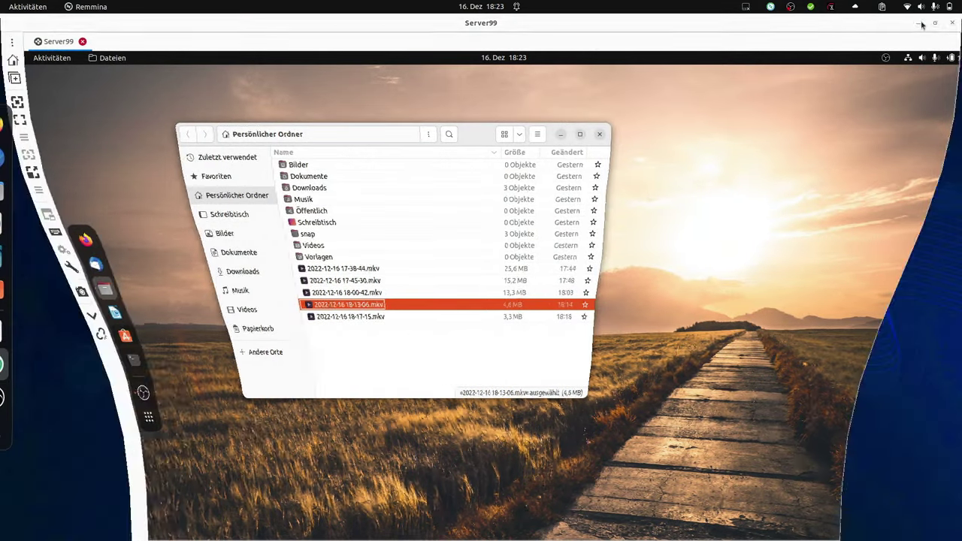